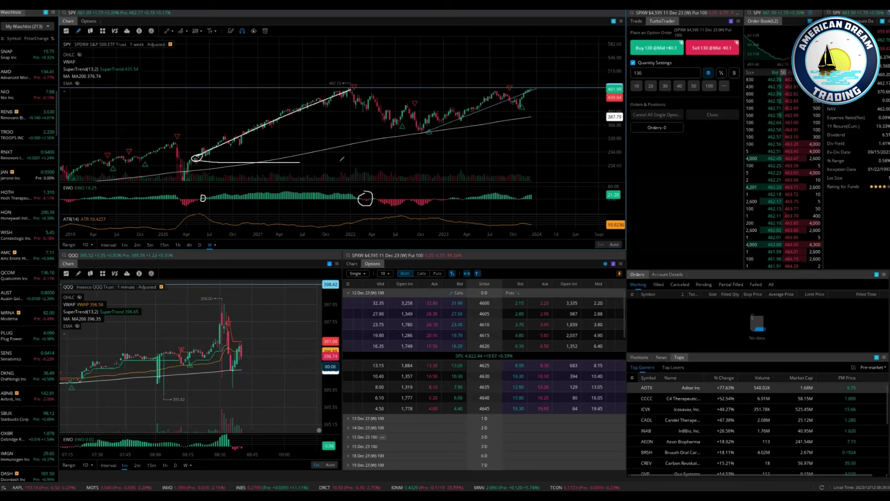
Step: Sketch a trendline and marks beside the 2022 peak and EWO bars, then wipe them all
left_click_drag(456, 161, 605, 154)
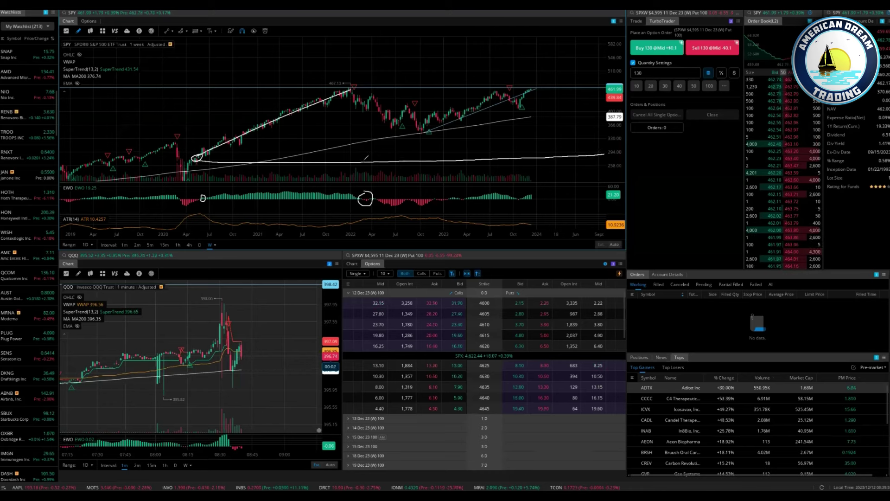
left_click_drag(362, 160, 362, 186)
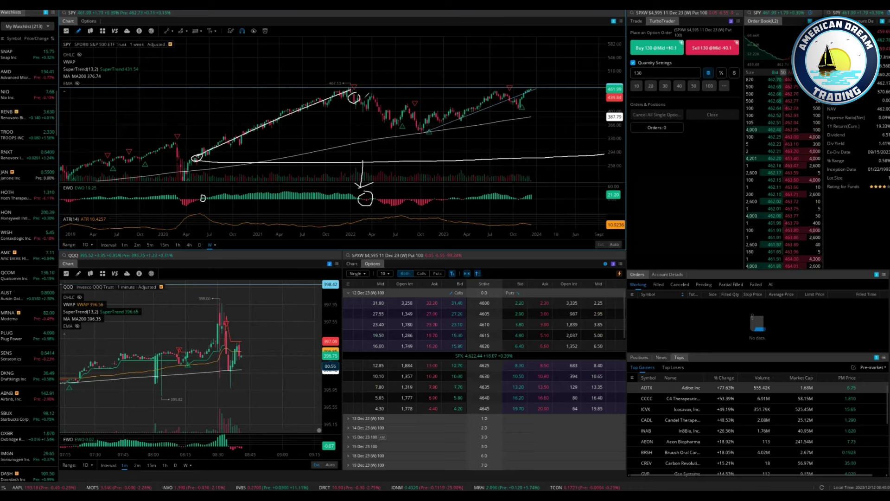
mouse_move(366, 102)
left_mouse_down()
mouse_move(376, 92)
mouse_move(386, 106)
left_mouse_up()
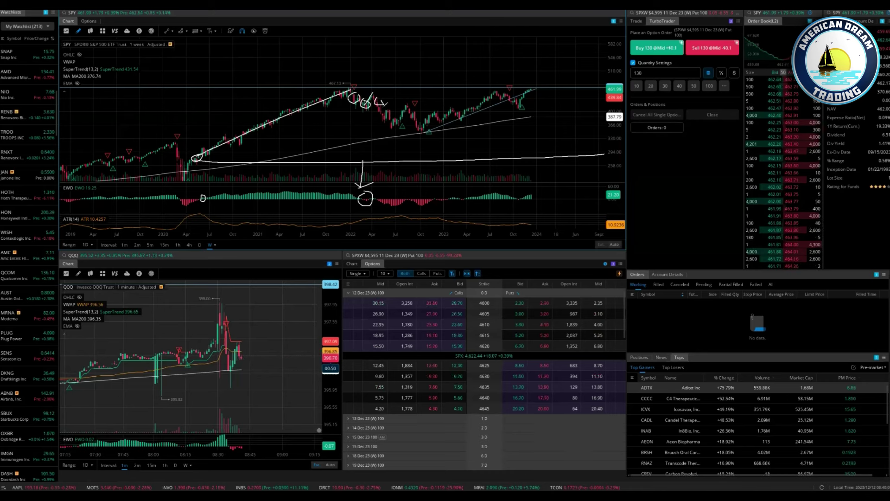
left_click_drag(367, 192, 388, 190)
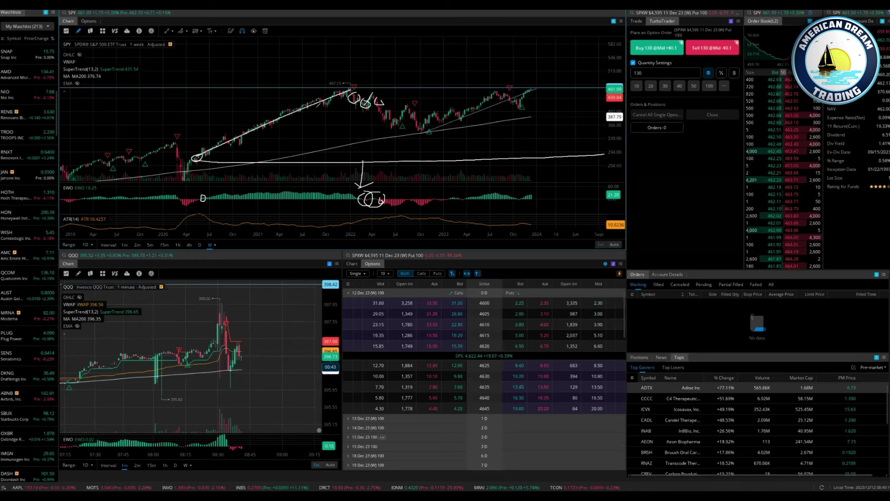
key("Escape")
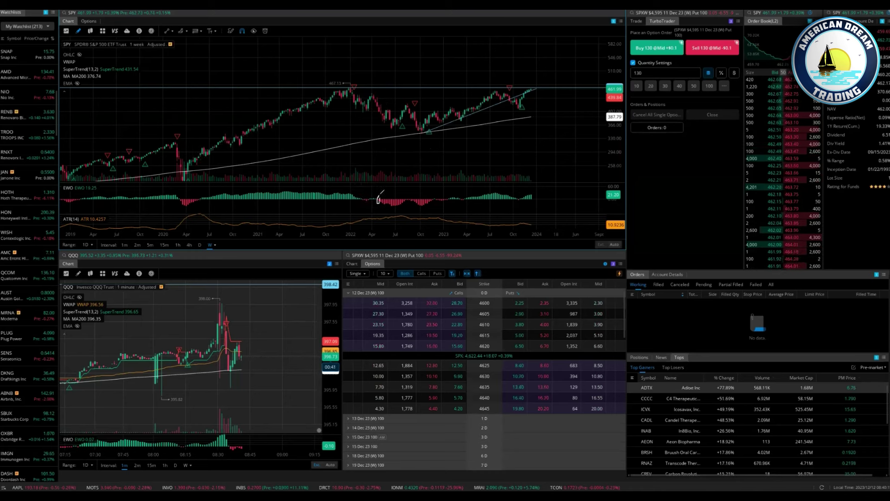
left_click_drag(376, 103, 393, 127)
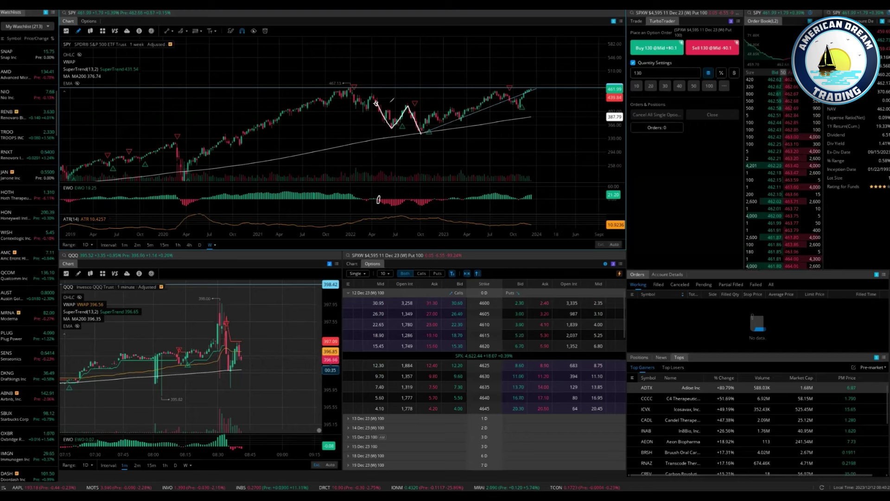
left_click_drag(375, 103, 532, 101)
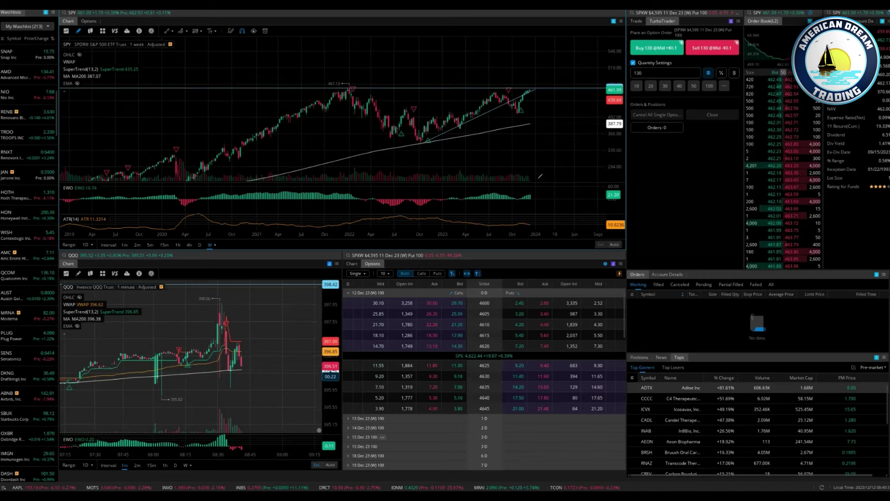
Step: Bracket the recent green EWO bars and draw an upward arrow on the latest SPY candles
left_click_drag(539, 180, 454, 188)
left_click_drag(523, 182, 523, 192)
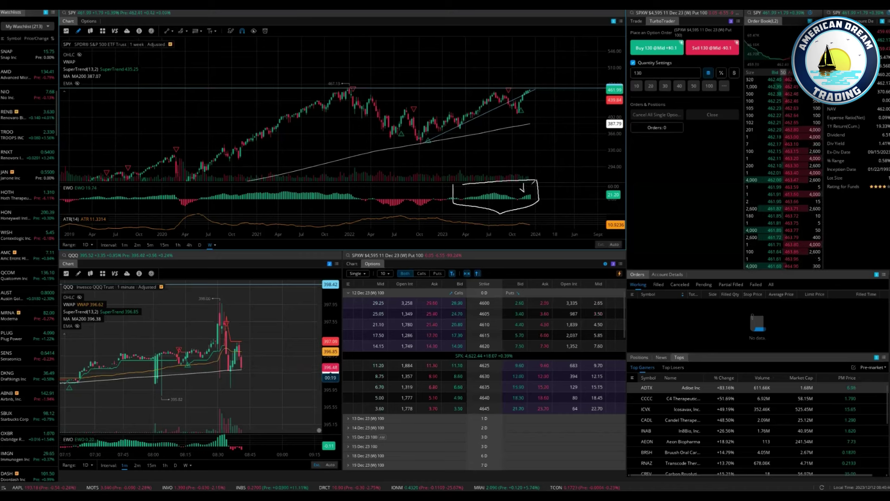
left_click_drag(516, 110, 530, 89)
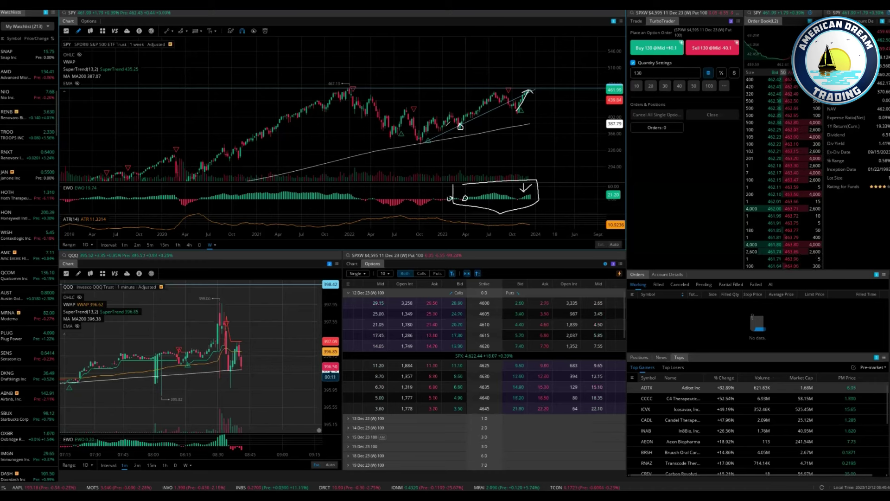
Step: Mark the SPY swing low and circle the recent price action and EWO area
mouse_move(445, 121)
left_mouse_down()
mouse_move(440, 136)
mouse_move(449, 113)
mouse_move(541, 82)
left_mouse_up()
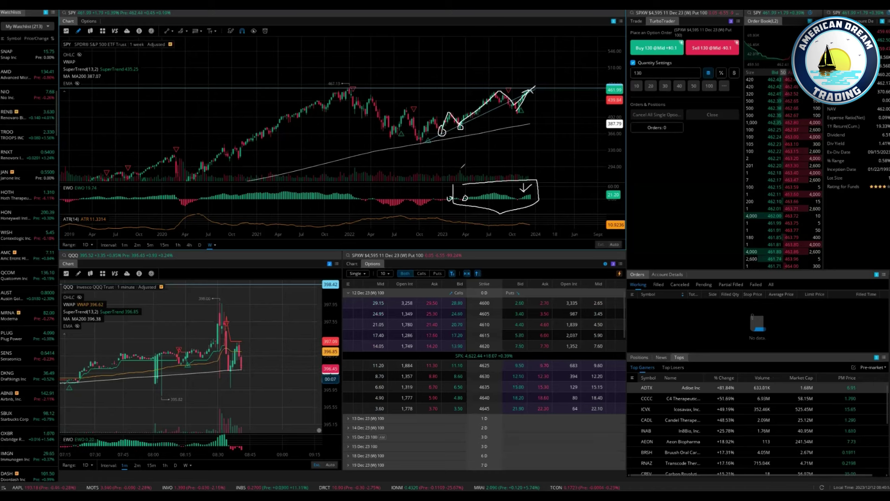
mouse_move(432, 158)
left_mouse_down()
mouse_move(514, 156)
mouse_move(595, 209)
left_mouse_up()
left_click_drag(536, 162, 596, 209)
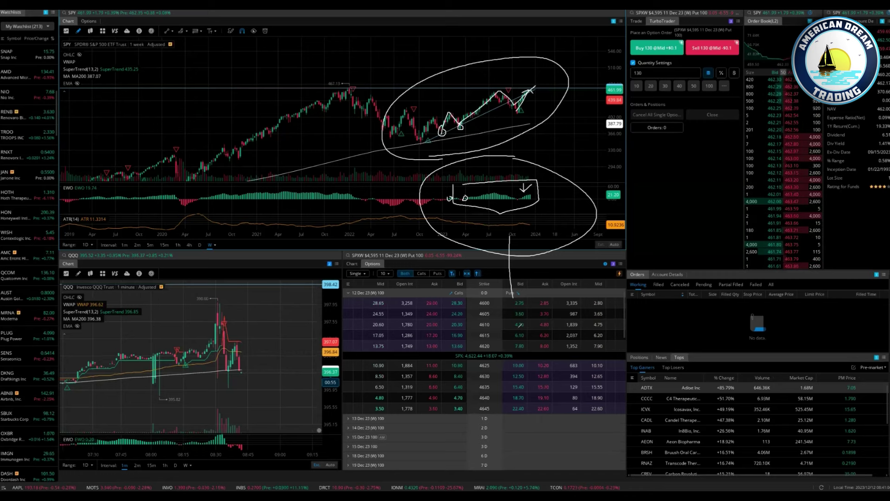
type("TSLA")
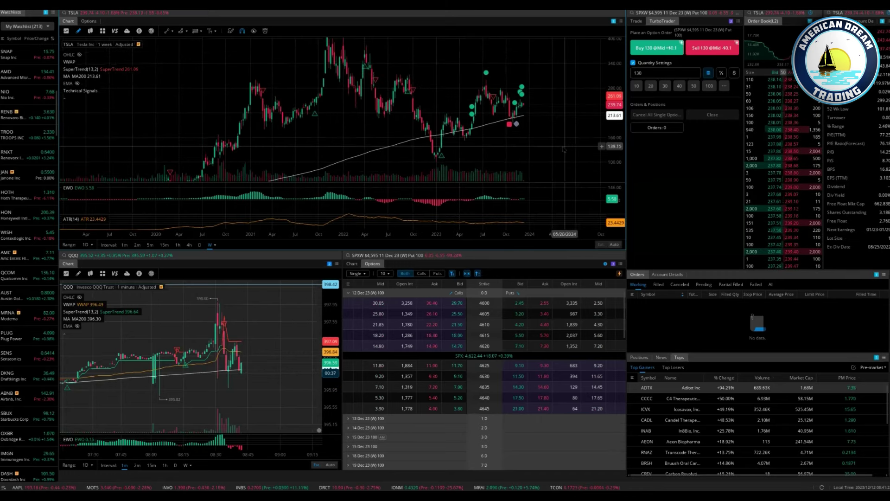
scroll(545, 143, "down", 2)
scroll(545, 143, "down", 2)
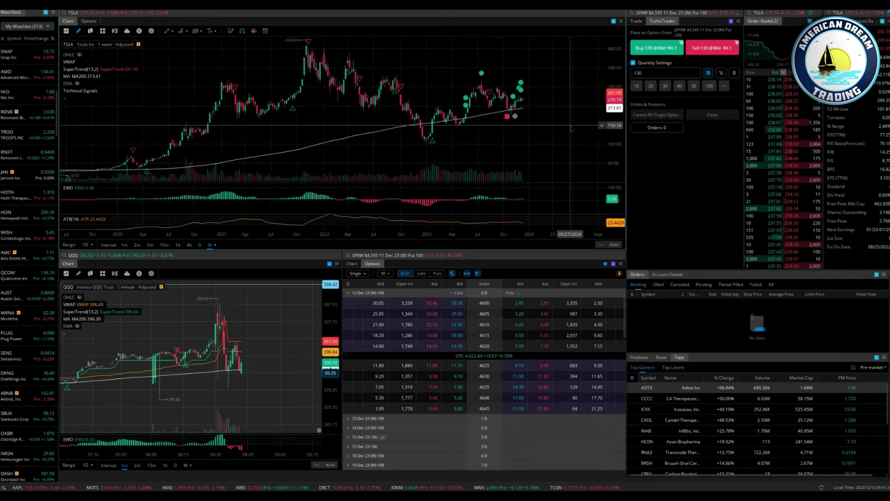
scroll(545, 142, "down", 2)
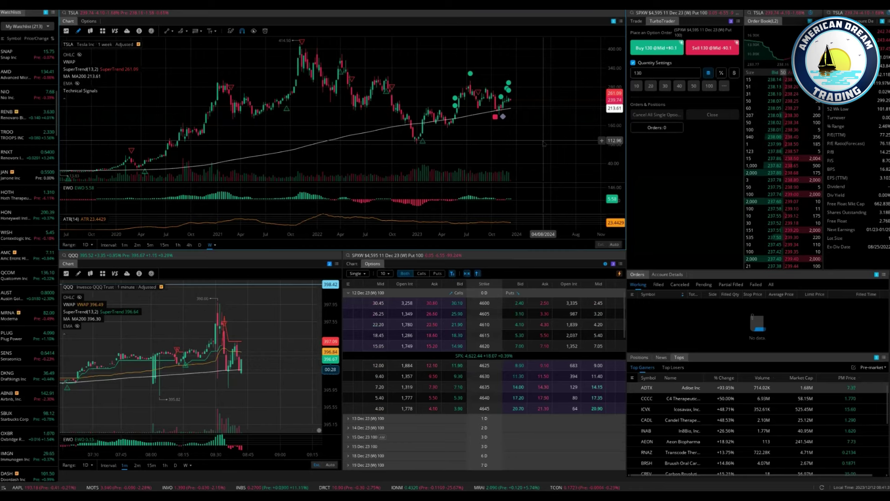
scroll(595, 134, "down", 2)
scroll(595, 133, "down", 4)
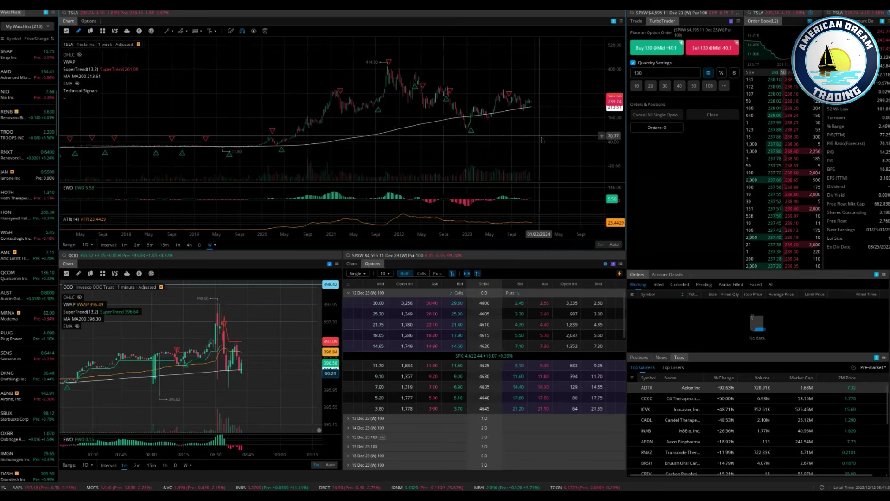
scroll(540, 139, "up", 3)
scroll(585, 141, "down", 1)
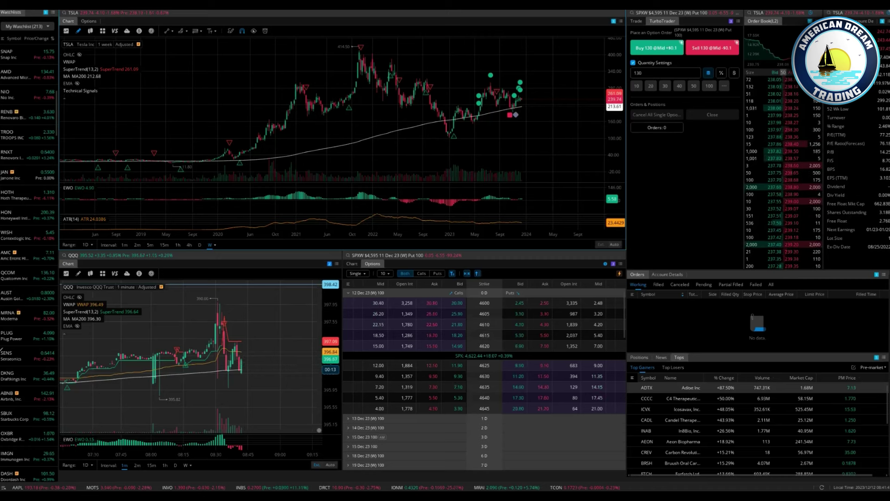
Step: Enlarge the EWO pane and trace TSLA's swings and a trendline from the 2020 low
left_click_drag(523, 182, 522, 108)
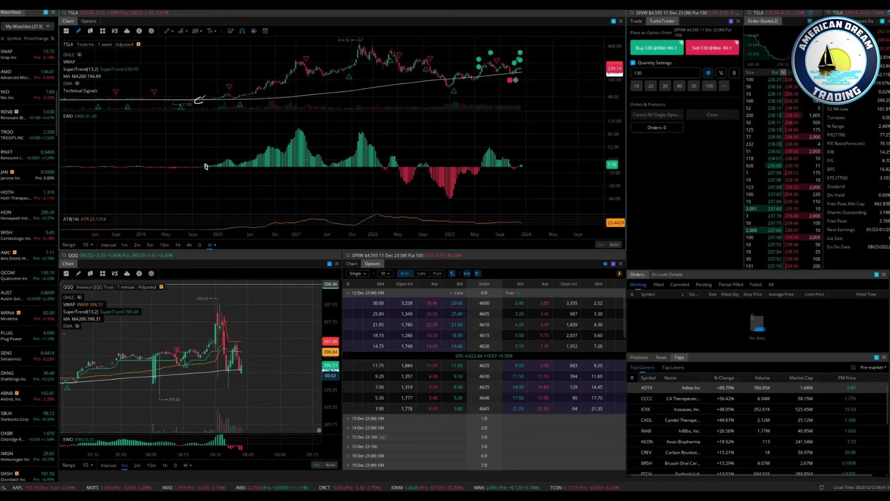
left_click_drag(199, 101, 400, 54)
left_click_drag(200, 102, 599, 91)
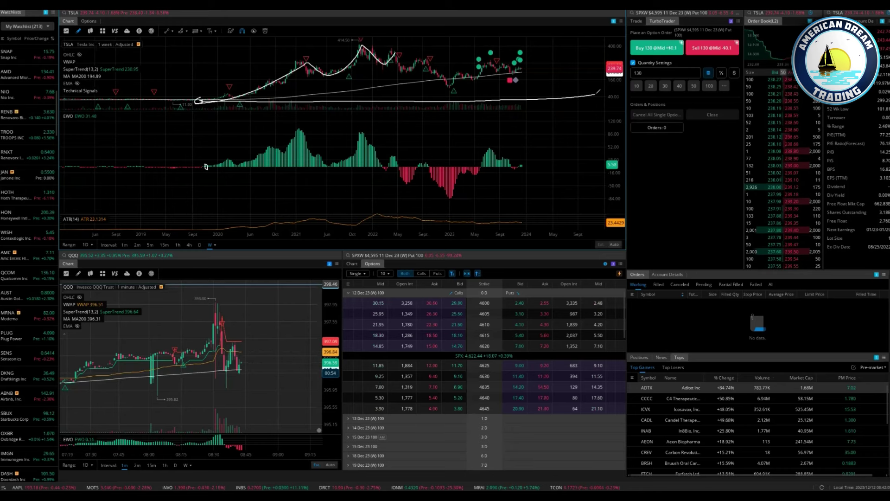
Step: Circle the red EWO bars, clear all marks, then circle the latest EWO bar
mouse_move(414, 163)
left_mouse_down()
mouse_move(481, 148)
mouse_move(504, 175)
mouse_move(515, 173)
left_mouse_up()
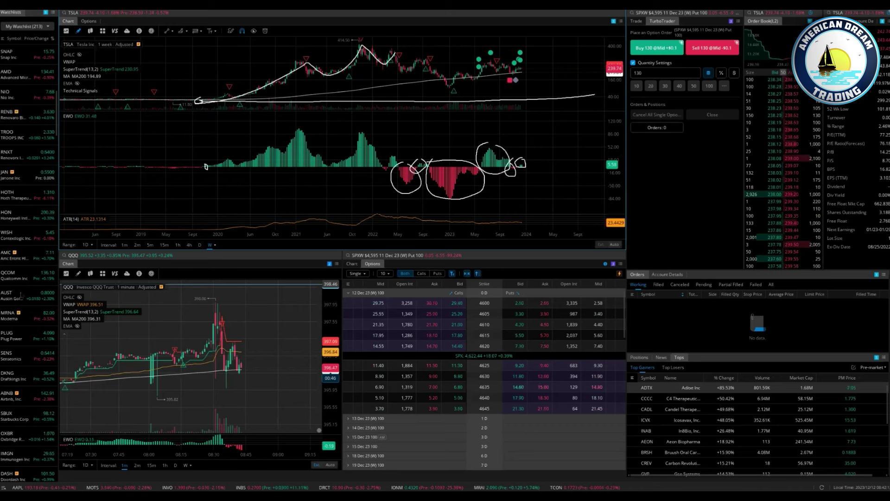
key("Escape")
left_click_drag(520, 161, 523, 167)
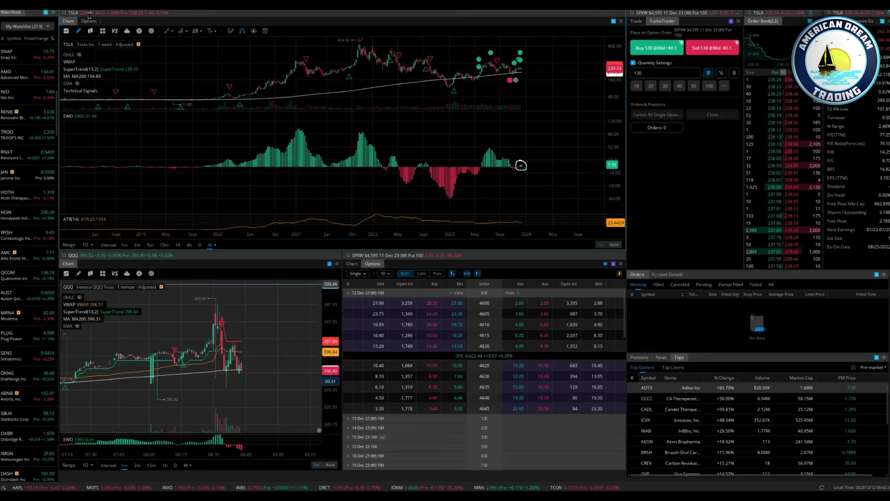
type("AAPL")
Step: Load the AAPL weekly chart, enlarge its price pane and trace the rise to recent highs
key("Return")
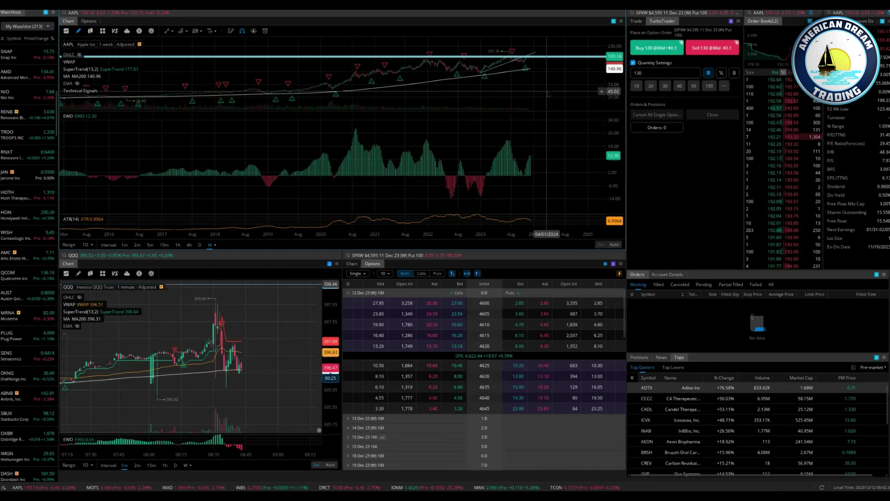
scroll(548, 93, "up", 2)
left_click_drag(539, 111, 525, 199)
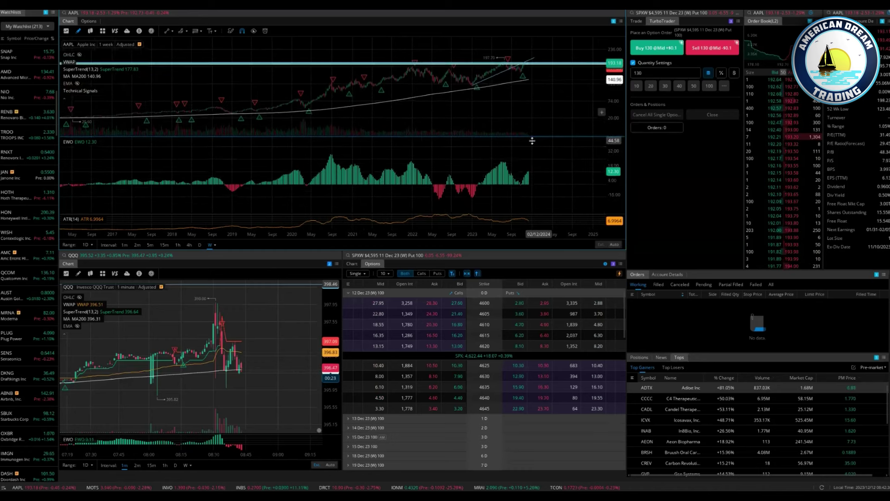
scroll(526, 108, "down", 1)
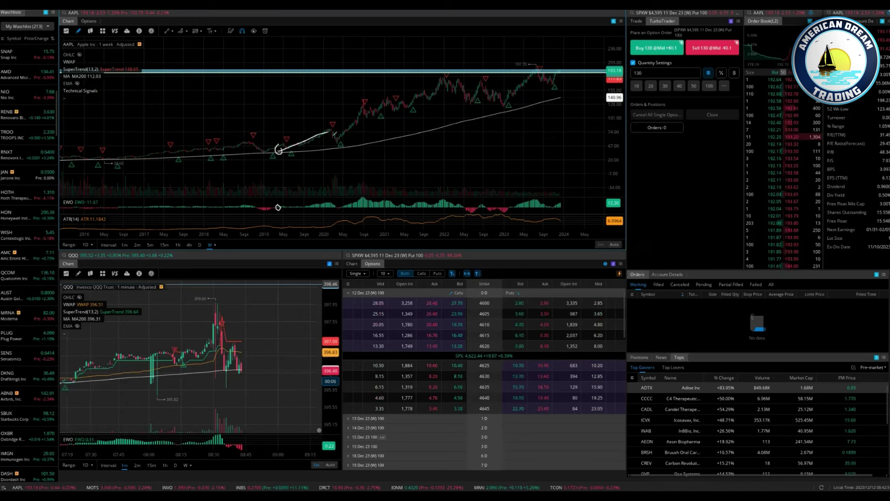
left_click_drag(361, 122, 505, 94)
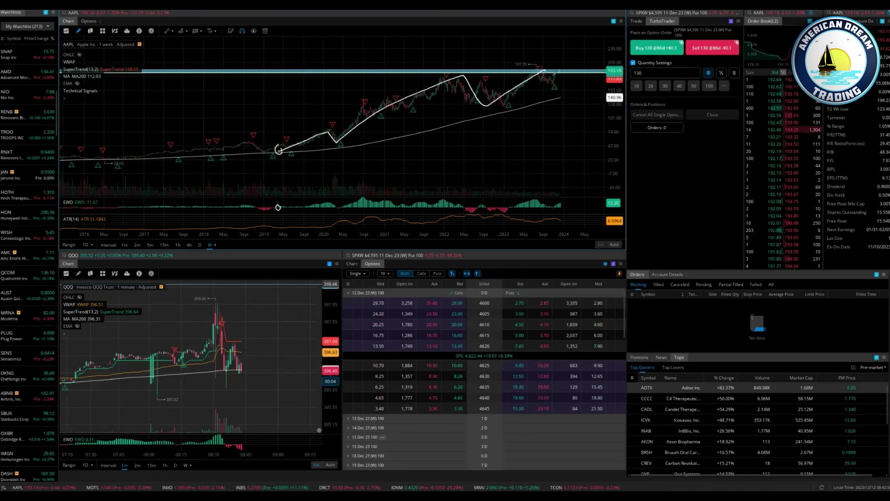